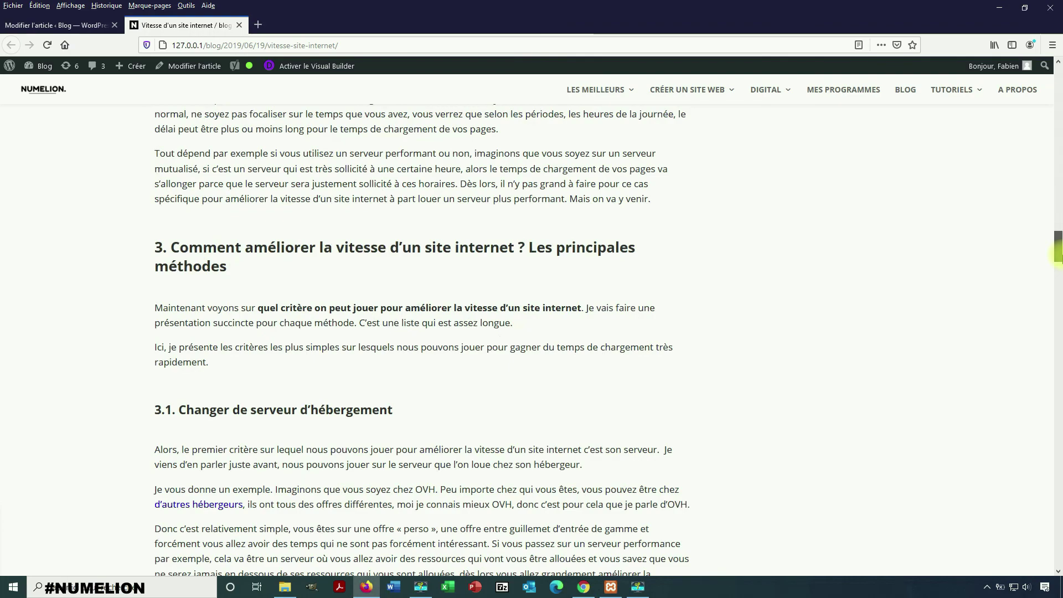
Skim the published article on website speed and show its edit page in text mode
{"action": "left_click_drag", "start_coordinate": [1057, 254], "coordinate": [1034, 316]}
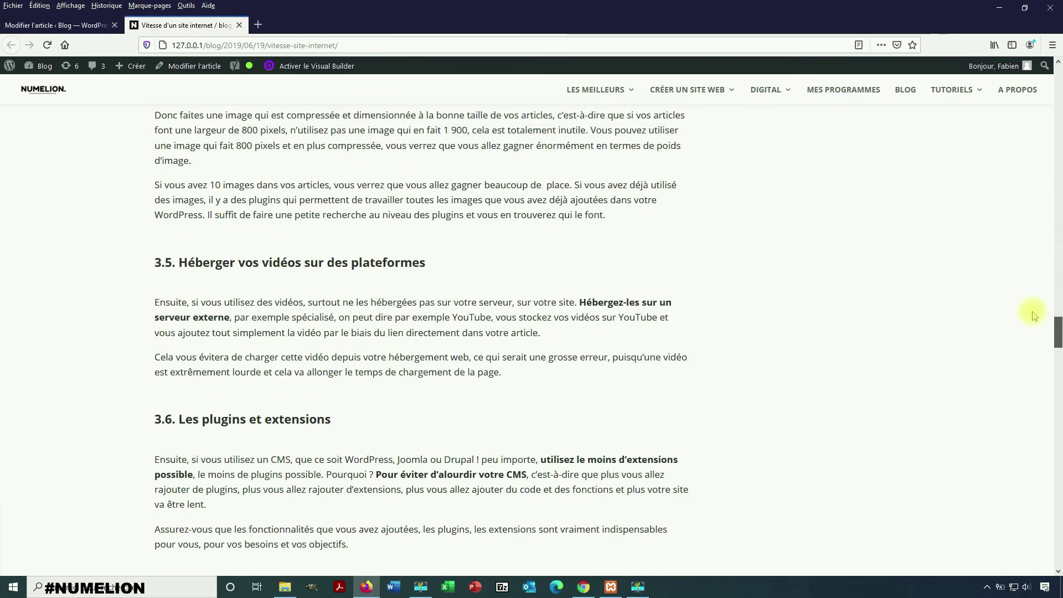
{"action": "key", "text": "Home"}
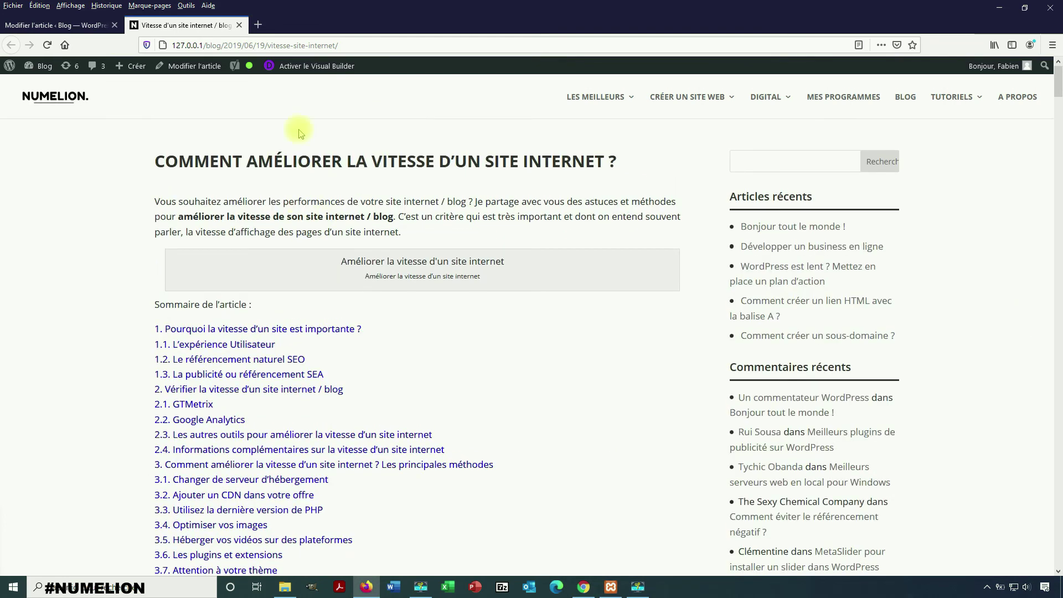
{"action": "left_click", "coordinate": [51, 26]}
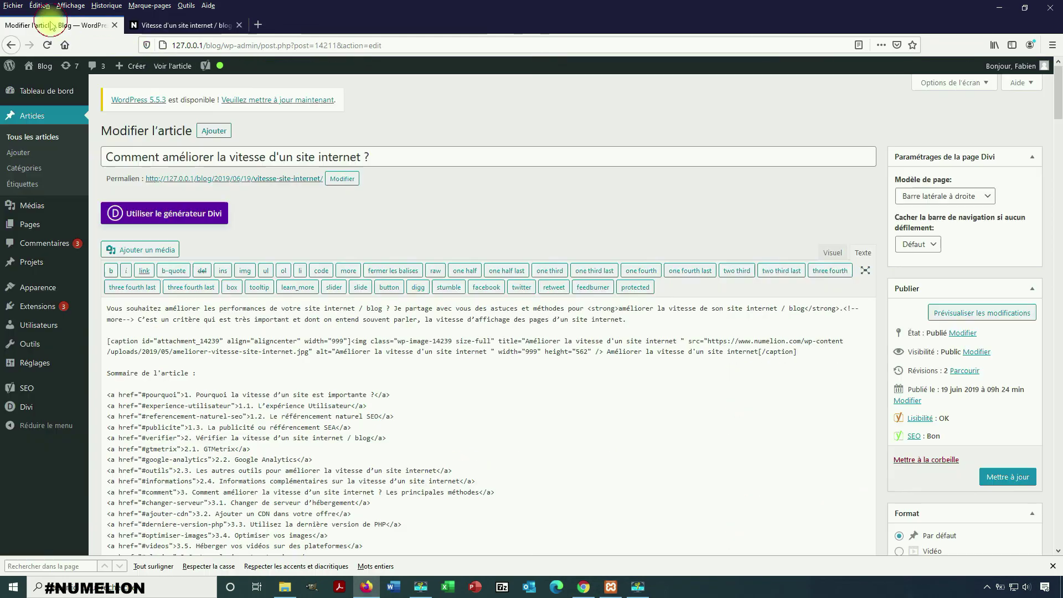
{"action": "left_click", "coordinate": [832, 253]}
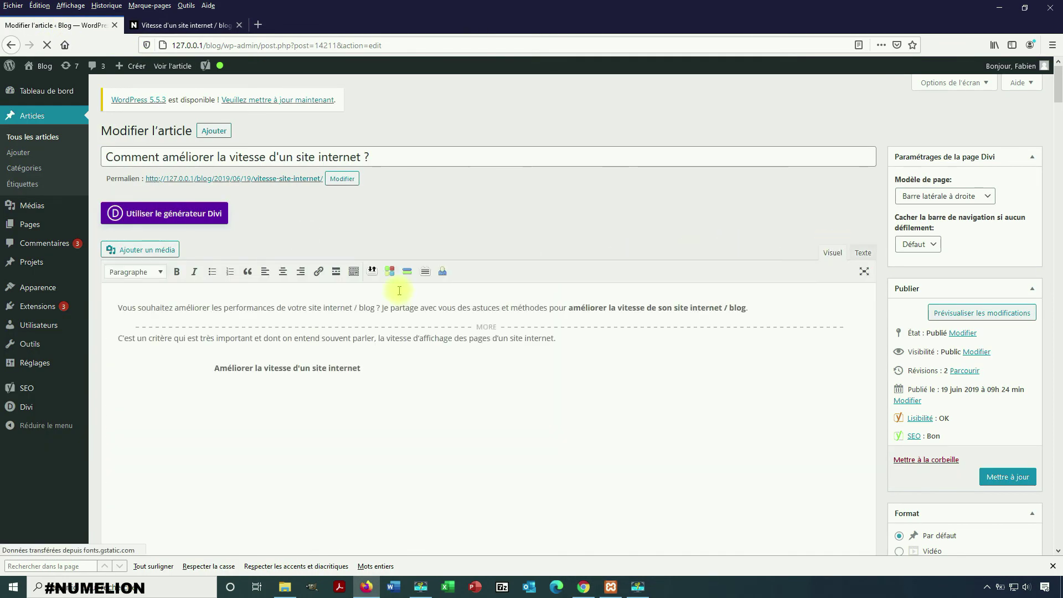
{"action": "left_click", "coordinate": [856, 255]}
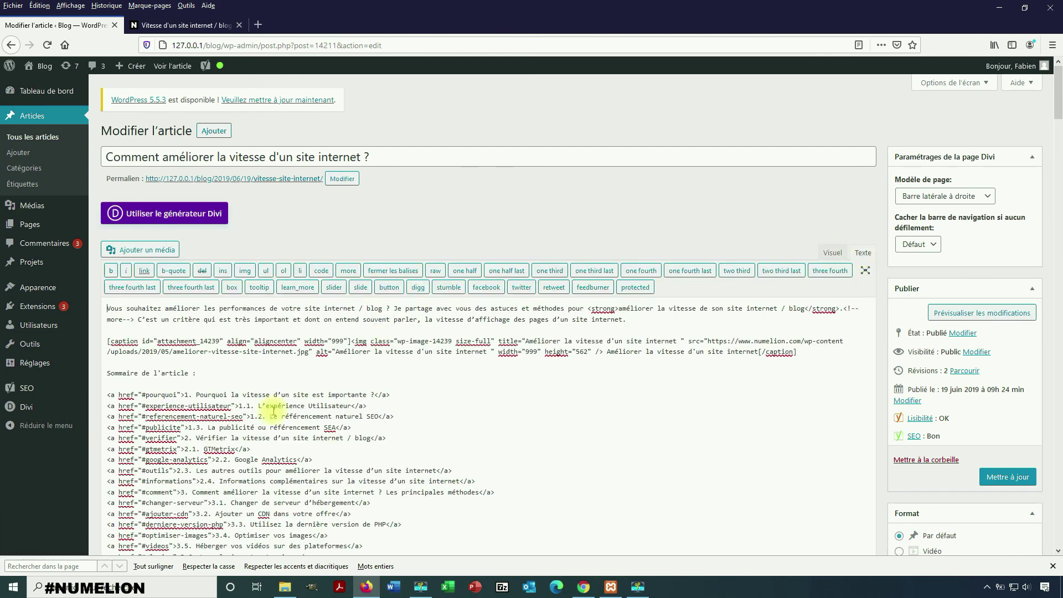
Examine the numbered main sections in the table of contents of the article's HTML code
{"action": "scroll", "coordinate": [278, 419], "scroll_direction": "down", "scroll_amount": 3}
{"action": "scroll", "coordinate": [277, 426], "scroll_direction": "down", "scroll_amount": 1}
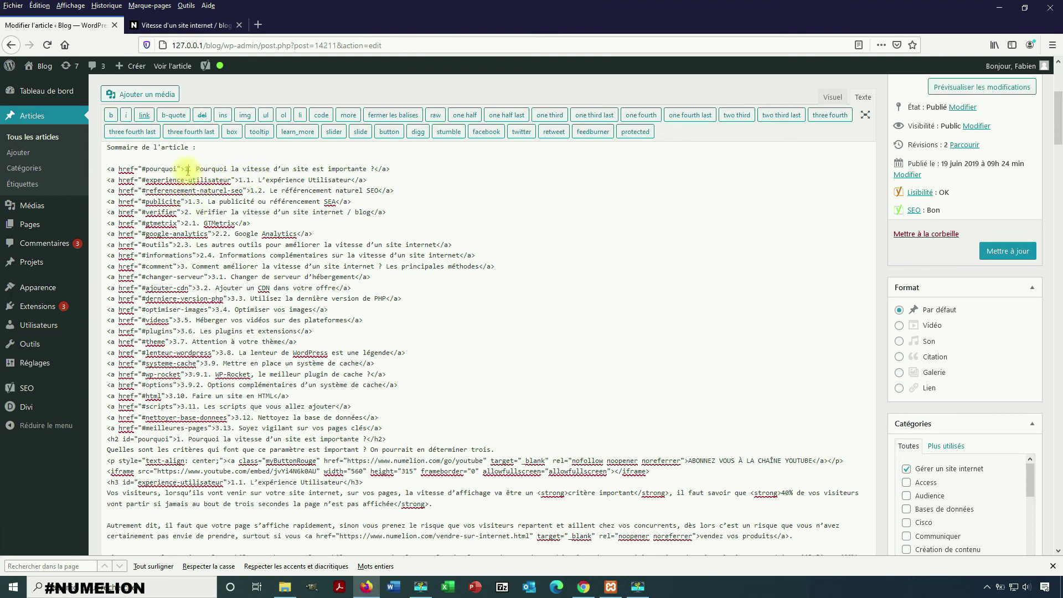
{"action": "left_click_drag", "start_coordinate": [189, 170], "coordinate": [192, 170]}
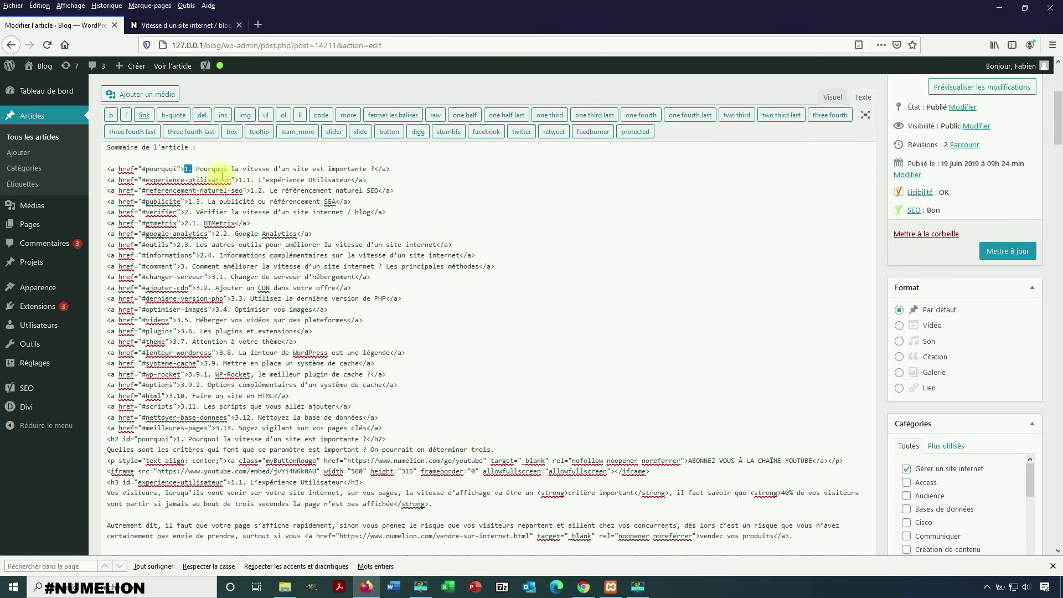
{"action": "left_click", "coordinate": [184, 267]}
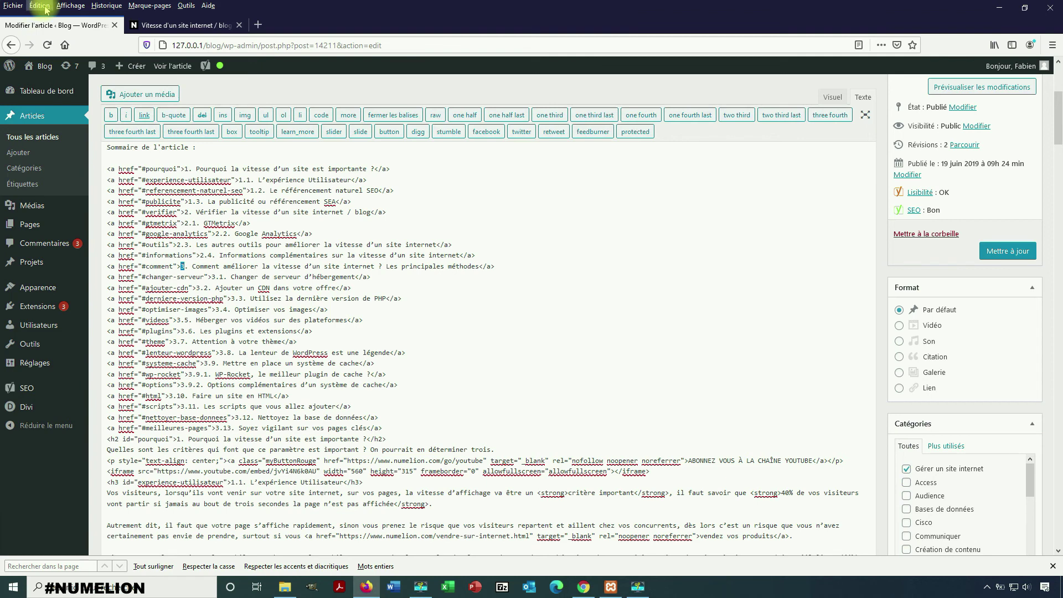
Search the article's code for ">2." and go to the h2 heading "2. Vérifier la vitesse d'un site internet / blog"
{"action": "left_click", "coordinate": [83, 566]}
{"action": "type", "text": ">2"}
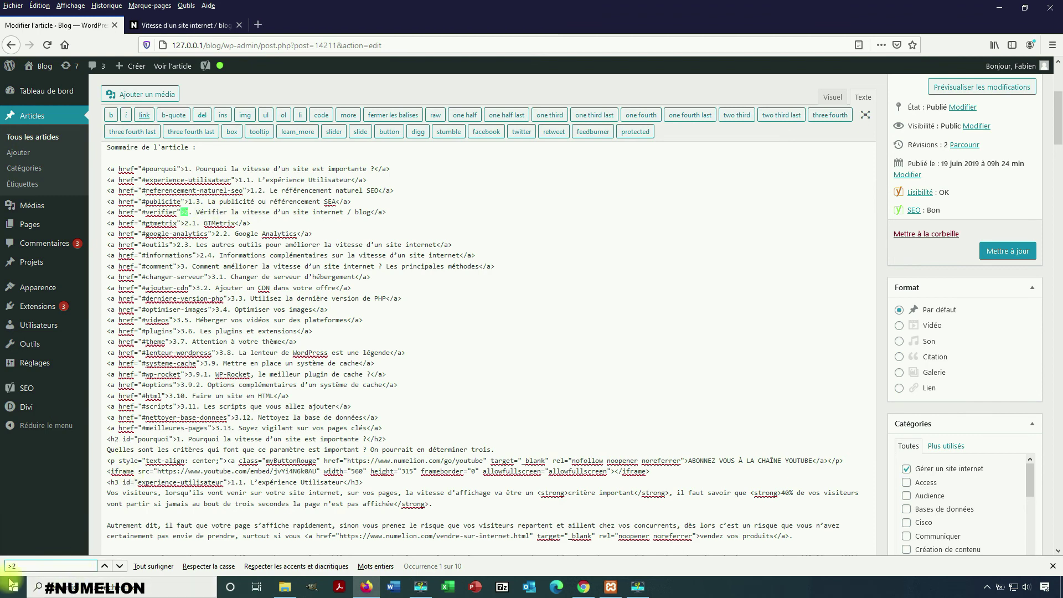
{"action": "left_click", "coordinate": [40, 6]}
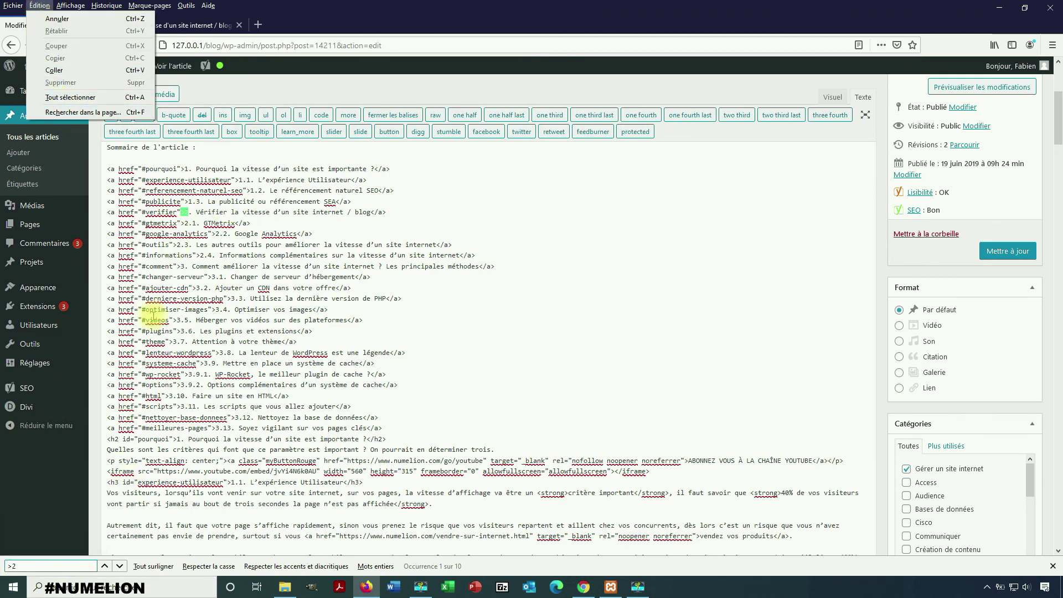
{"action": "left_click", "coordinate": [27, 566]}
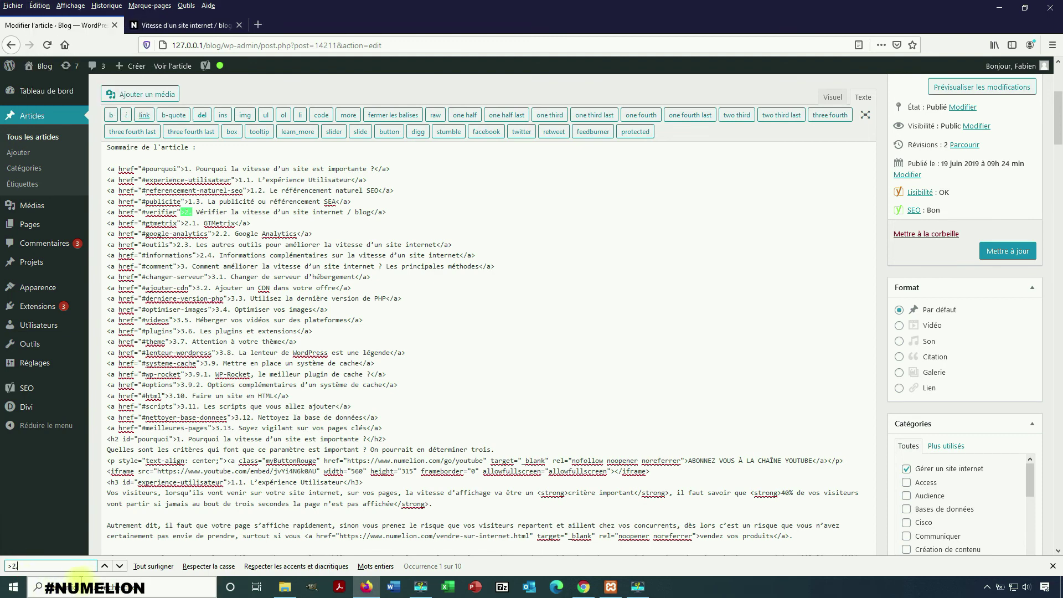
{"action": "left_click", "coordinate": [119, 566]}
{"action": "left_click", "coordinate": [120, 567]}
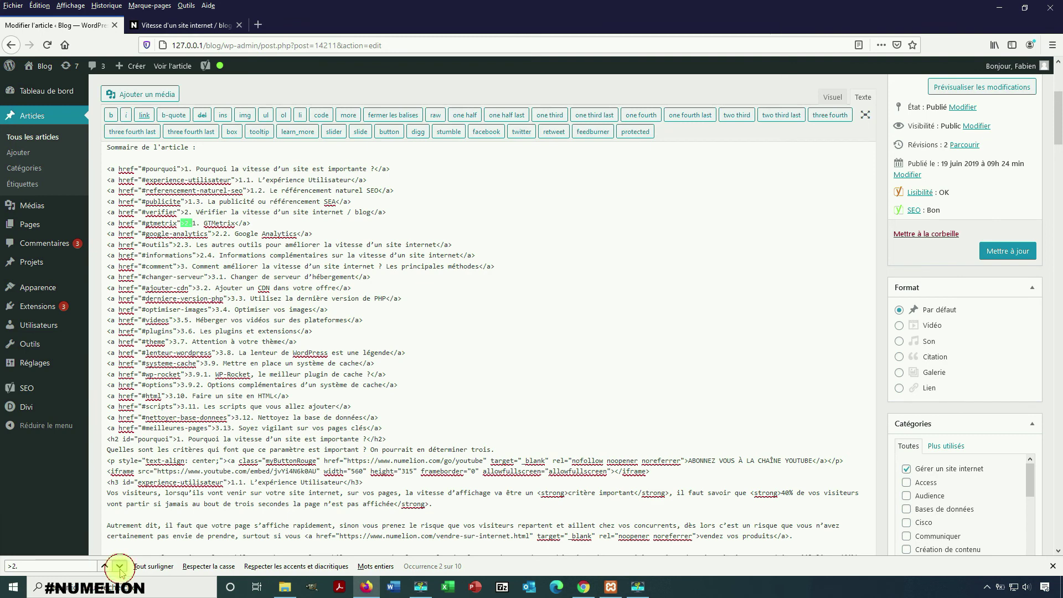
{"action": "left_click", "coordinate": [121, 567]}
{"action": "left_click", "coordinate": [121, 567]}
{"action": "left_click", "coordinate": [120, 566]}
{"action": "left_click", "coordinate": [120, 566]}
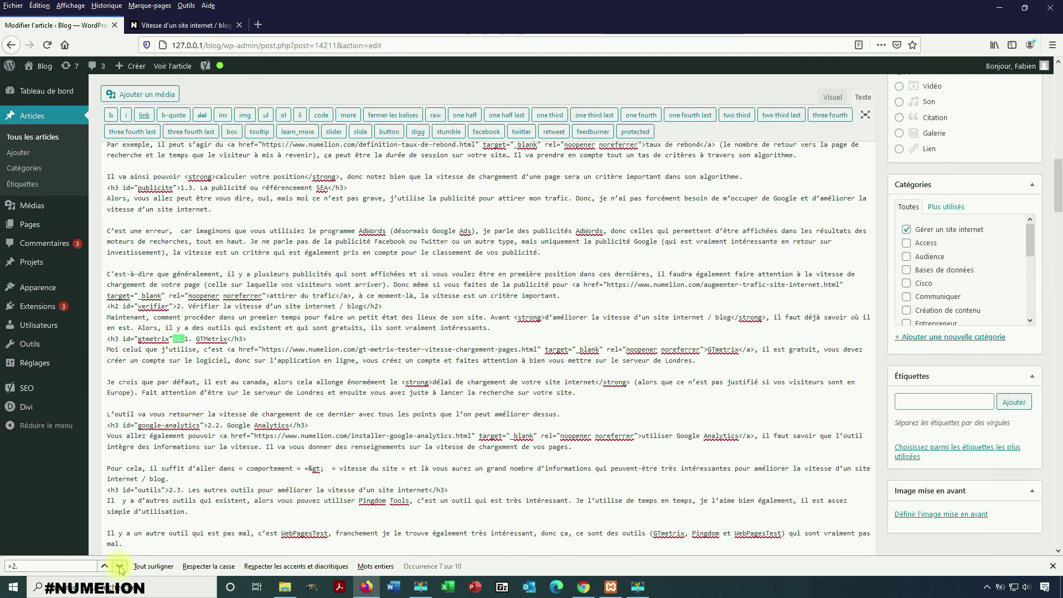
{"action": "left_click", "coordinate": [104, 566]}
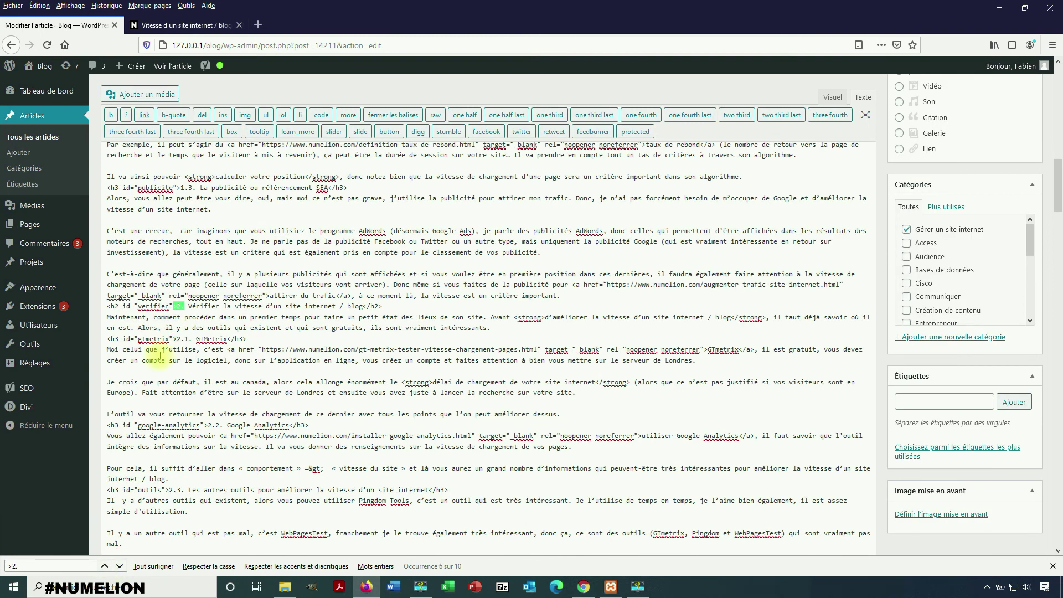
Insert the tag <!--nextpage--> on a new line directly above the section 2 h2 heading
{"action": "left_click", "coordinate": [572, 295]}
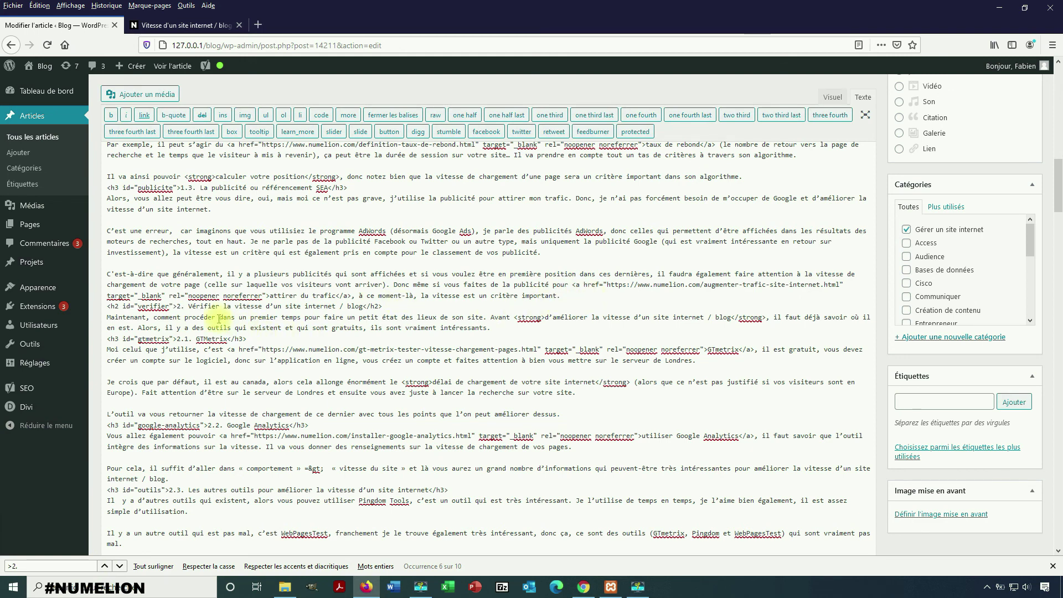
{"action": "left_click_drag", "start_coordinate": [131, 306], "coordinate": [336, 306]}
{"action": "left_click", "coordinate": [587, 296]}
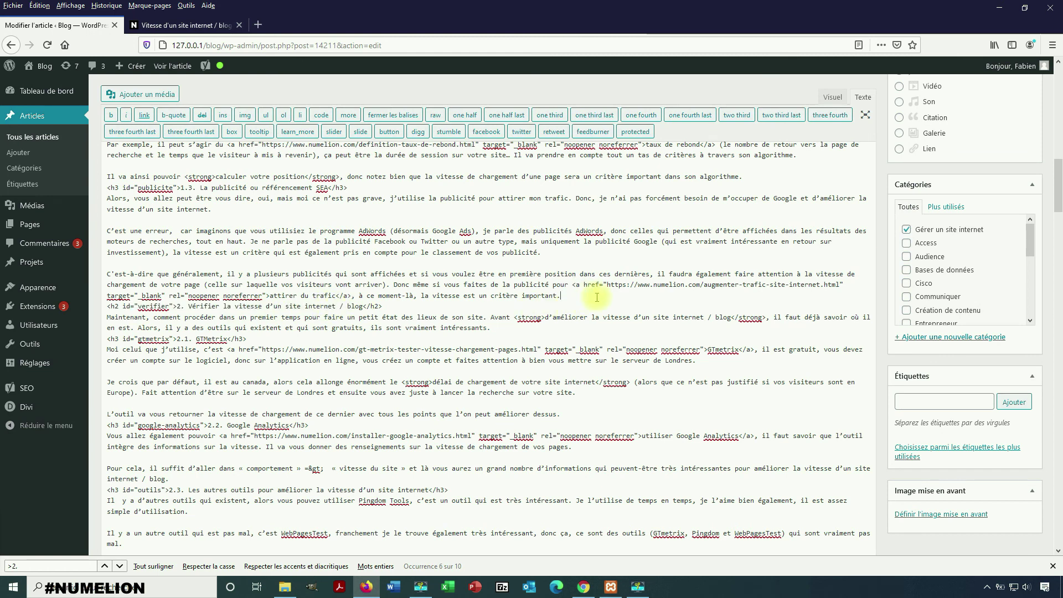
{"action": "key", "text": "Return"}
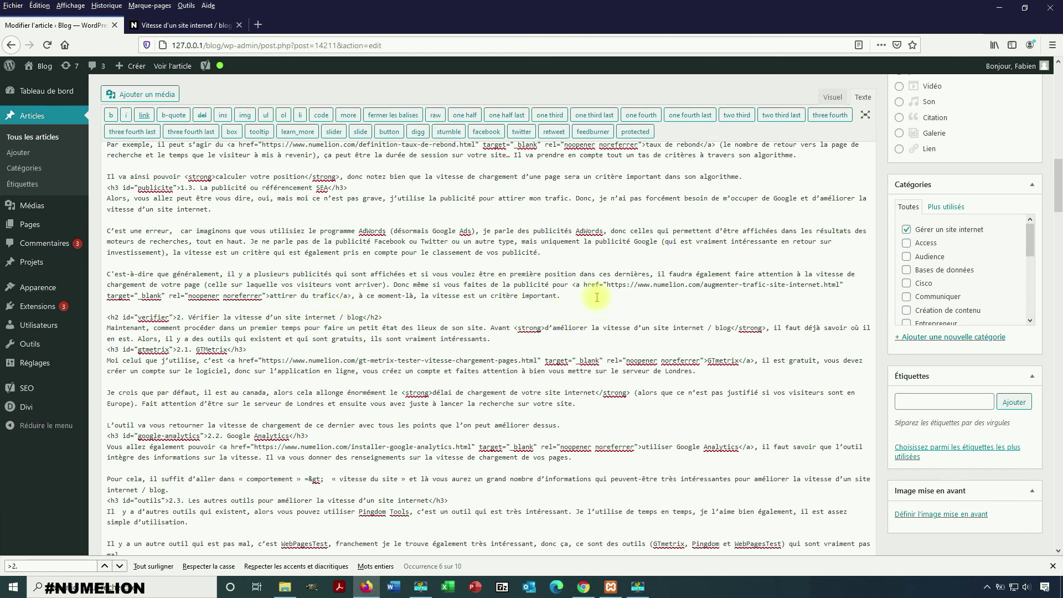
{"action": "type", "text": "<!--nextpage-->"}
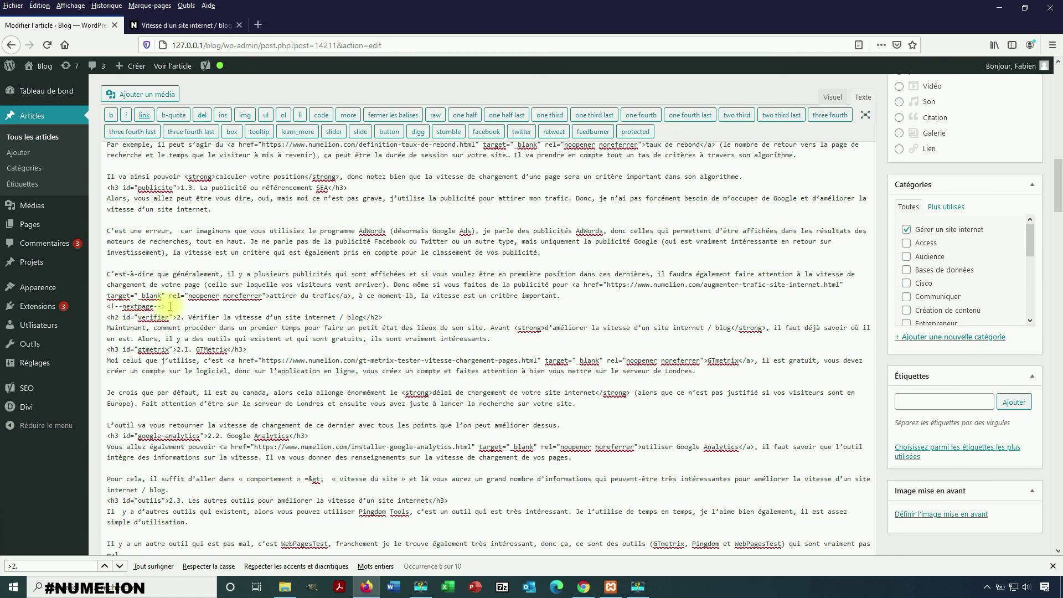
Copy the <!--nextpage--> tag, find ">3." in the code and insert the tag on a new line above the section 3 h2 heading
{"action": "left_click_drag", "start_coordinate": [173, 305], "coordinate": [107, 305]}
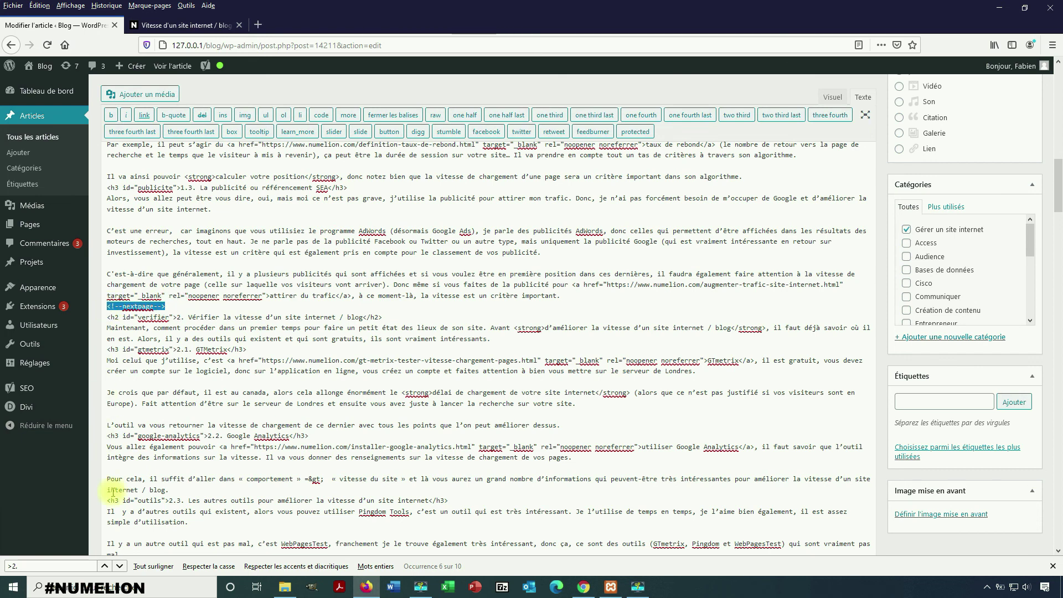
{"action": "left_click", "coordinate": [21, 564]}
{"action": "key", "text": "BackSpace"}
{"action": "key", "text": "BackSpace"}
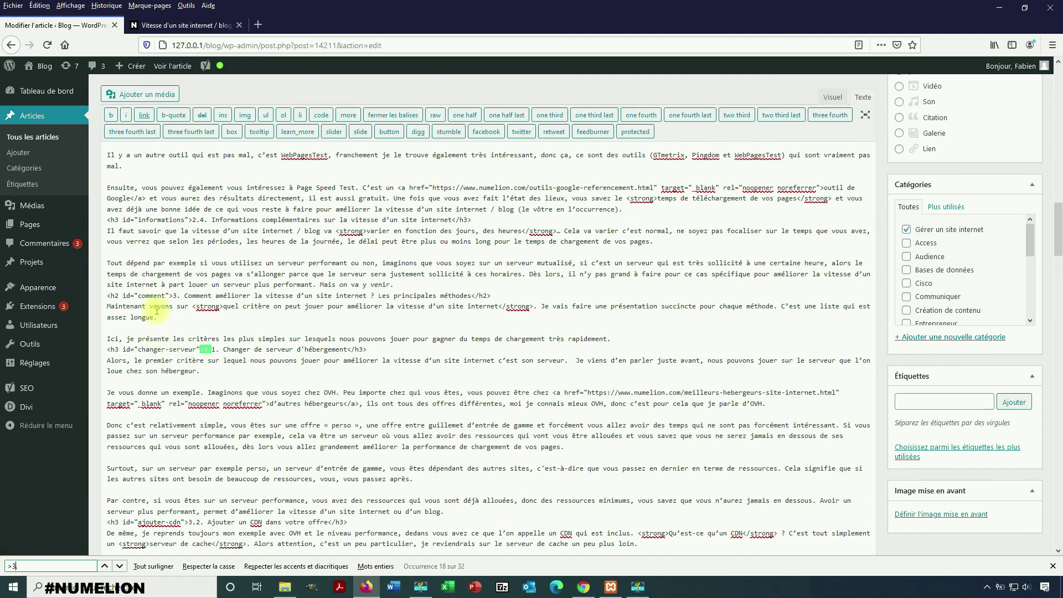
{"action": "left_click", "coordinate": [104, 566]}
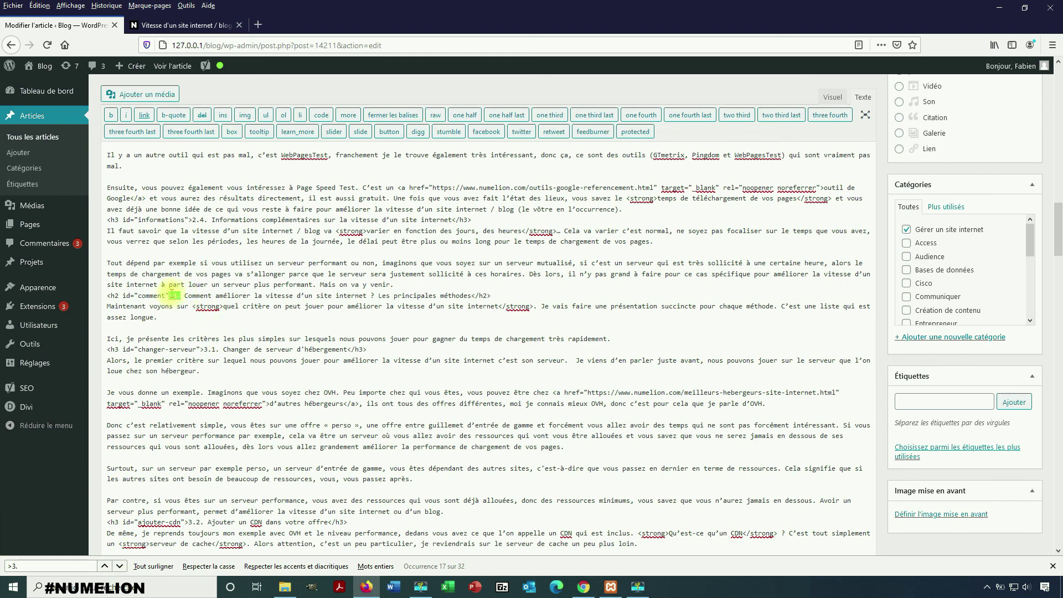
{"action": "left_click", "coordinate": [396, 285]}
{"action": "key", "text": "Return"}
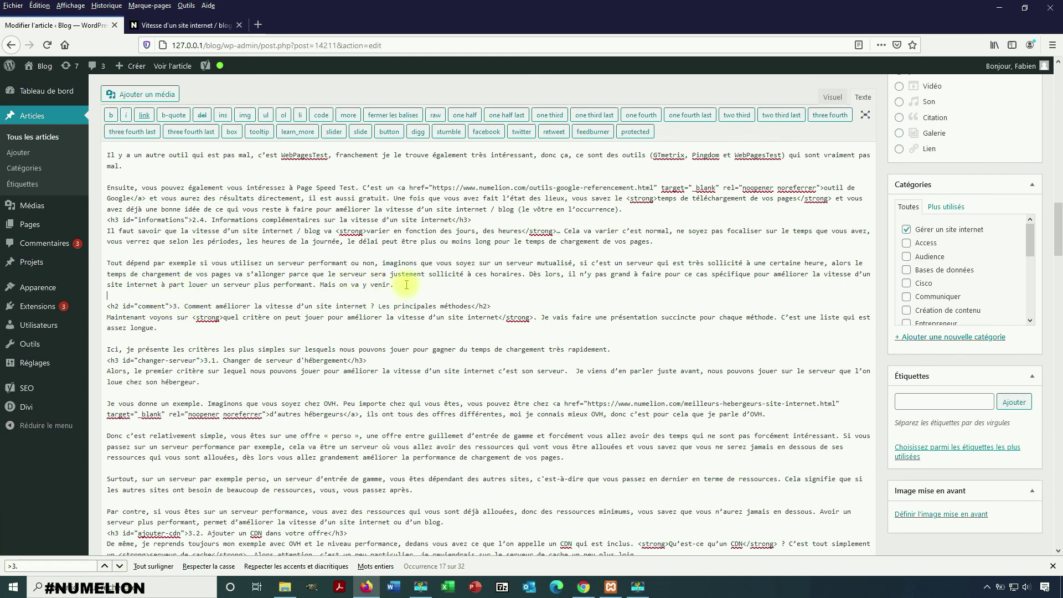
Update the article and reload its published page
{"action": "scroll", "coordinate": [684, 292], "scroll_direction": "up", "scroll_amount": 8}
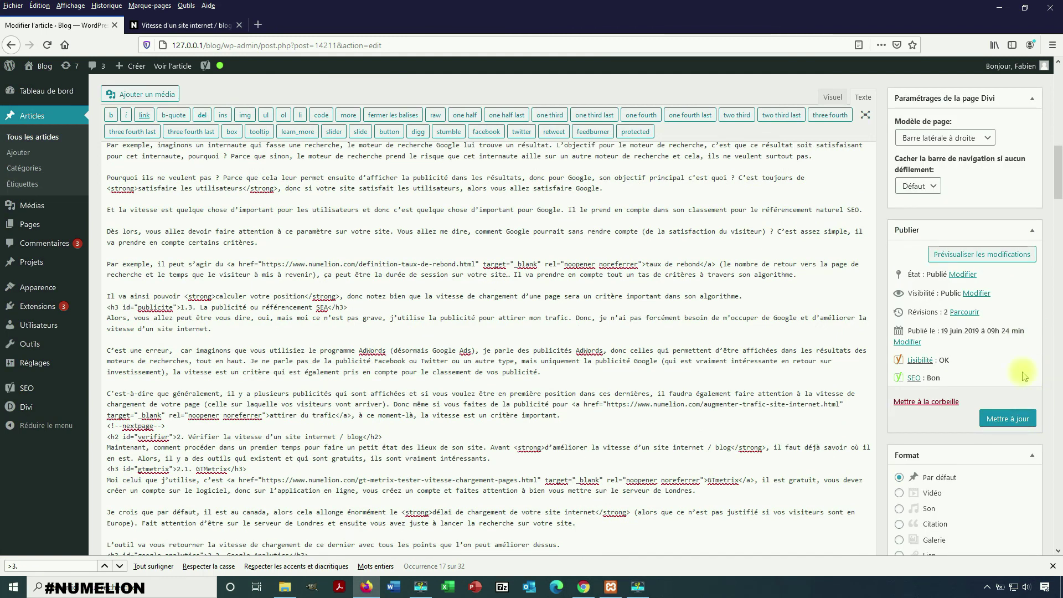
{"action": "left_click", "coordinate": [1007, 418]}
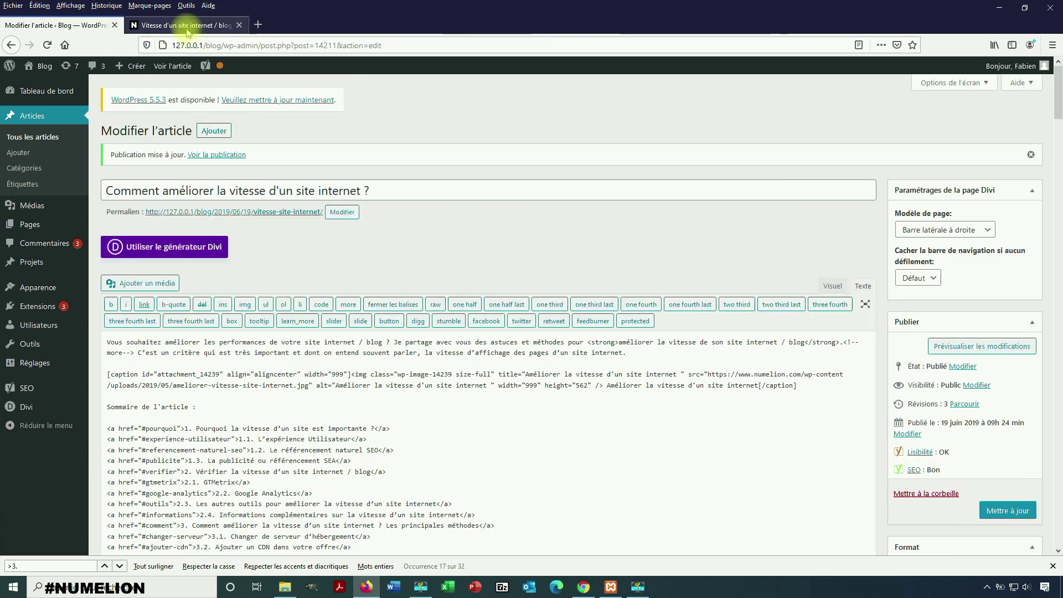
{"action": "left_click", "coordinate": [187, 31]}
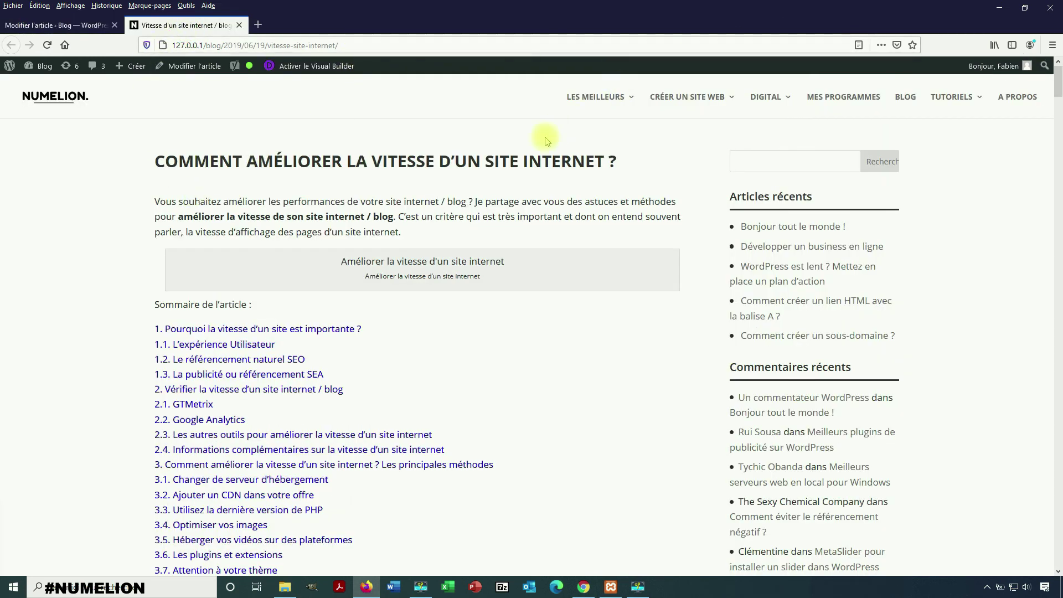
{"action": "key", "text": "F5"}
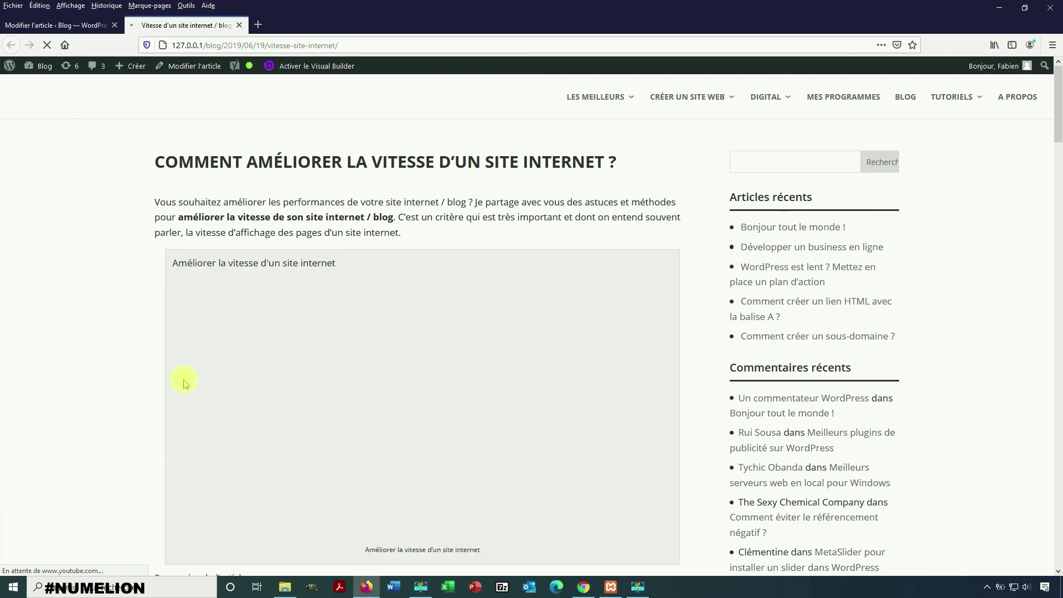
Check the article's first page from the table of contents through section 1 to the page links at its end
{"action": "scroll", "coordinate": [131, 348], "scroll_direction": "down", "scroll_amount": 6}
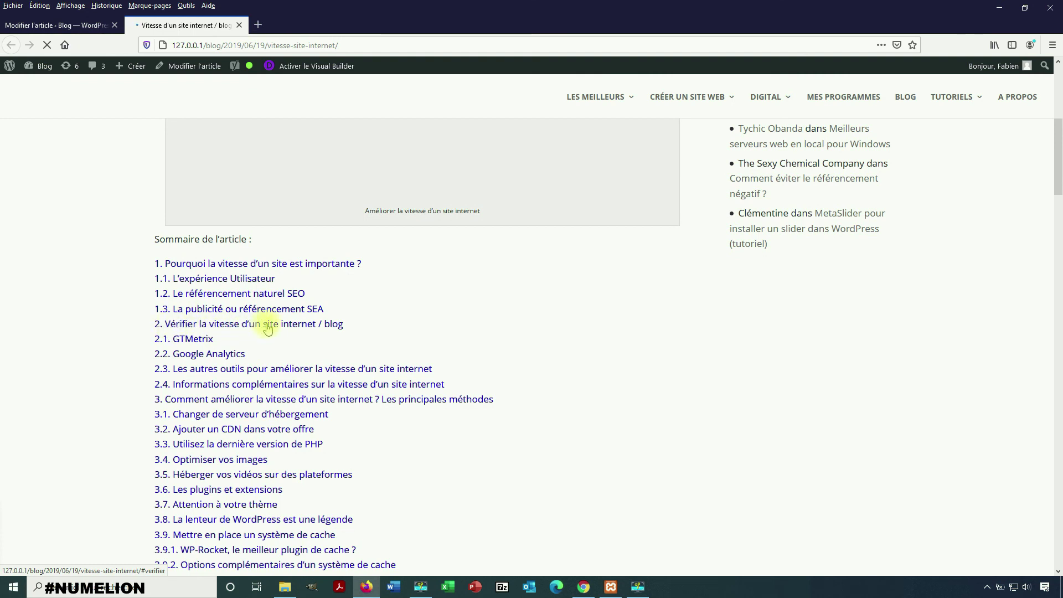
{"action": "scroll", "coordinate": [266, 354], "scroll_direction": "down", "scroll_amount": 1}
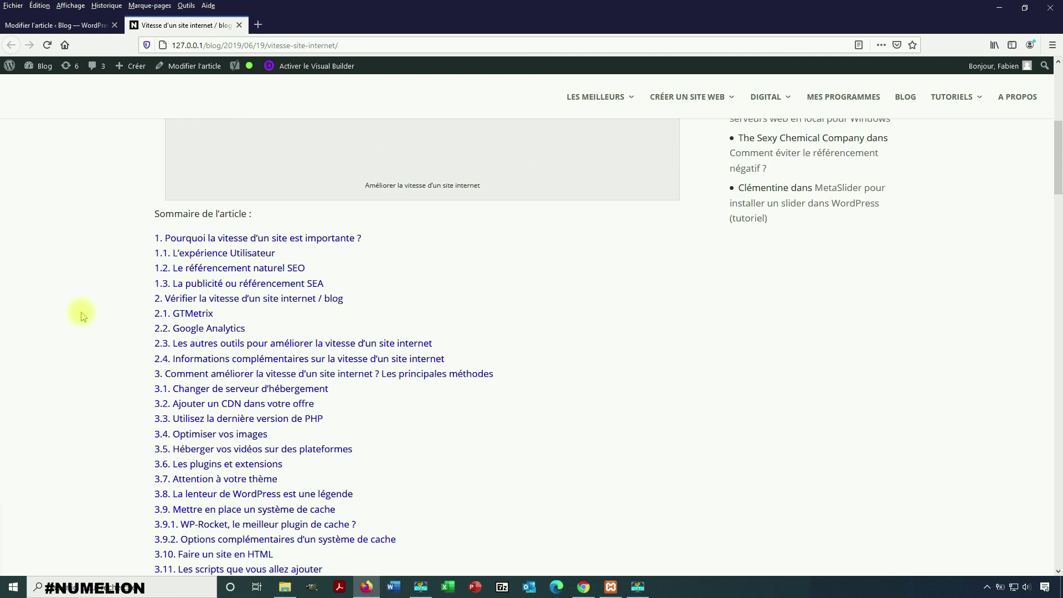
{"action": "left_click", "coordinate": [183, 238]}
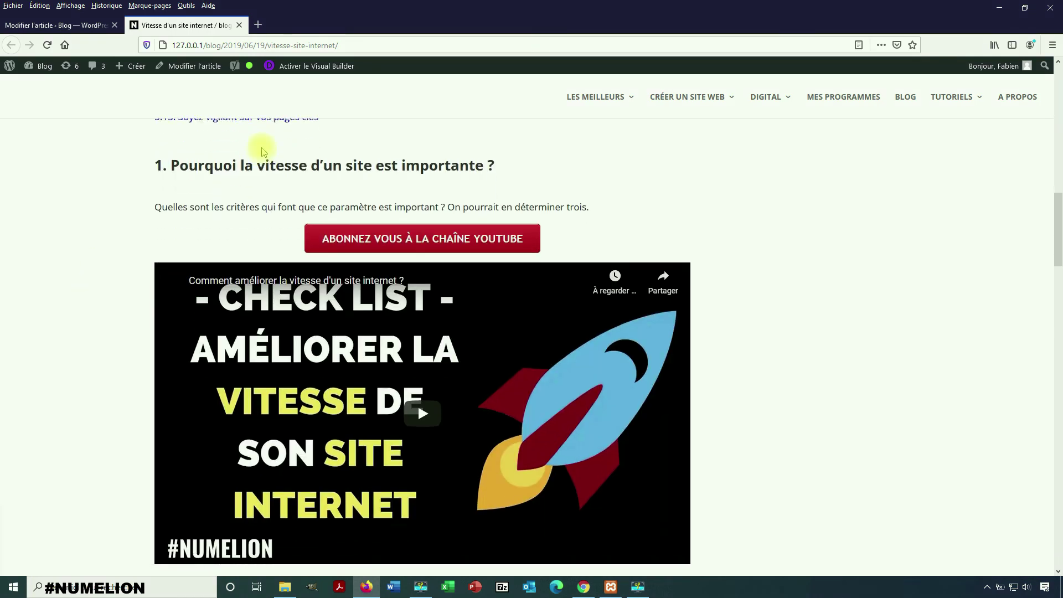
{"action": "left_click_drag", "start_coordinate": [163, 165], "coordinate": [429, 166]}
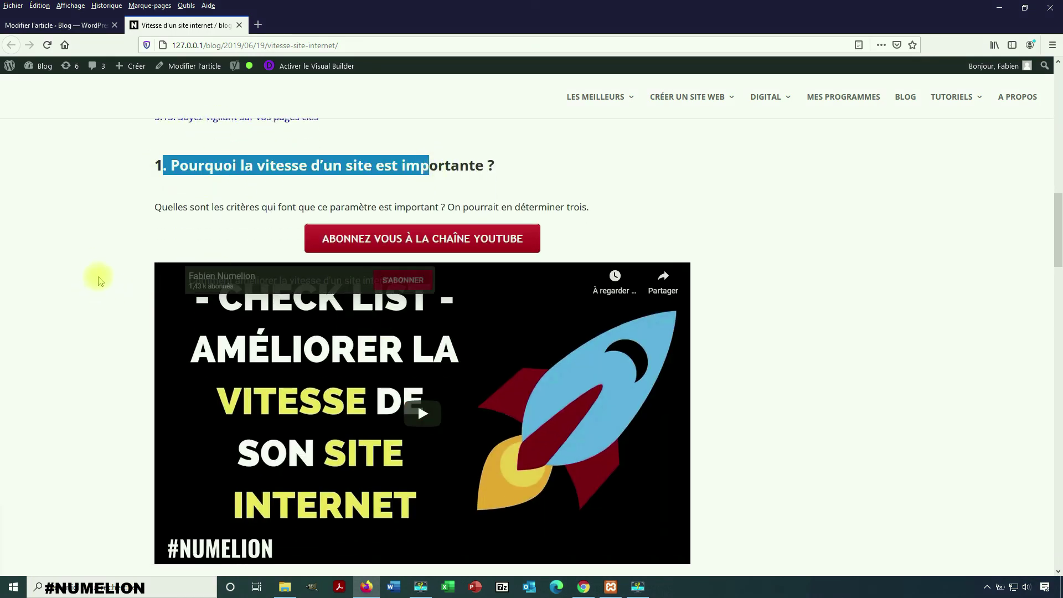
{"action": "scroll", "coordinate": [94, 273], "scroll_direction": "down", "scroll_amount": 20}
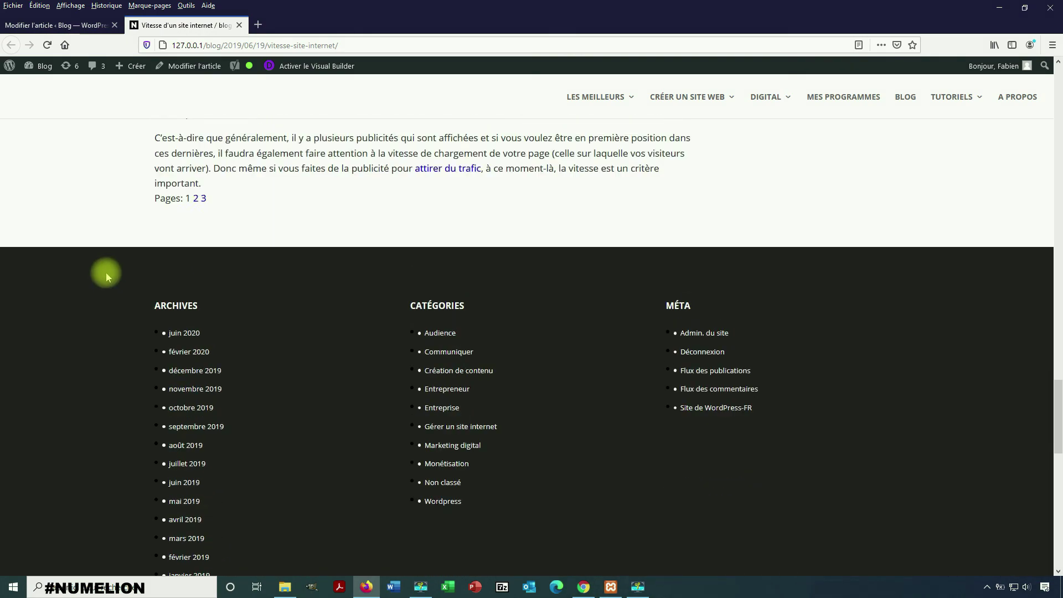
{"action": "scroll", "coordinate": [199, 320], "scroll_direction": "up", "scroll_amount": 3}
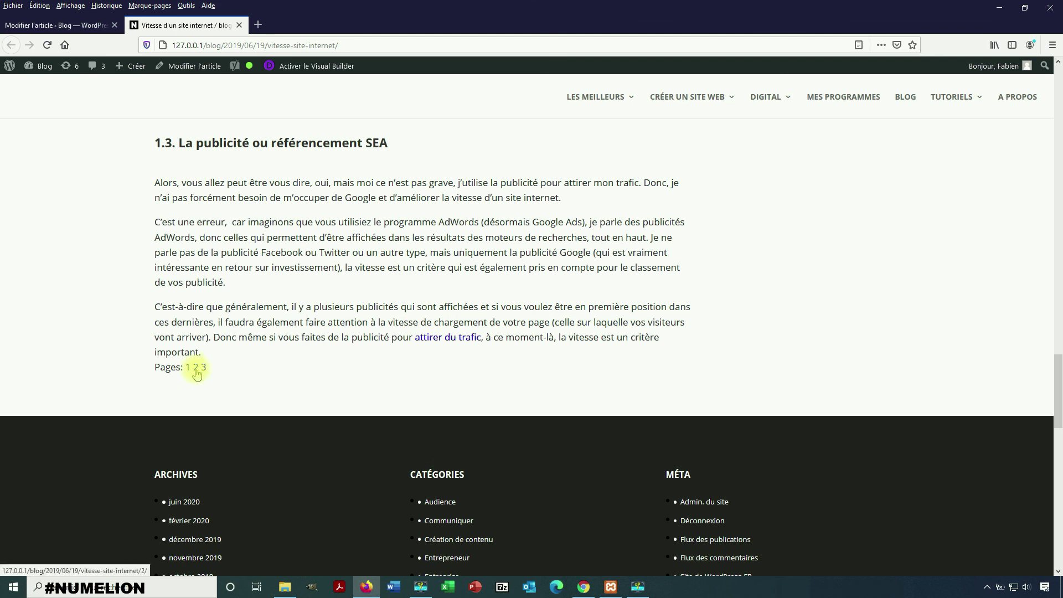
Open page 2 of the article and check its content from section 2 down to the page links
{"action": "left_click", "coordinate": [195, 368]}
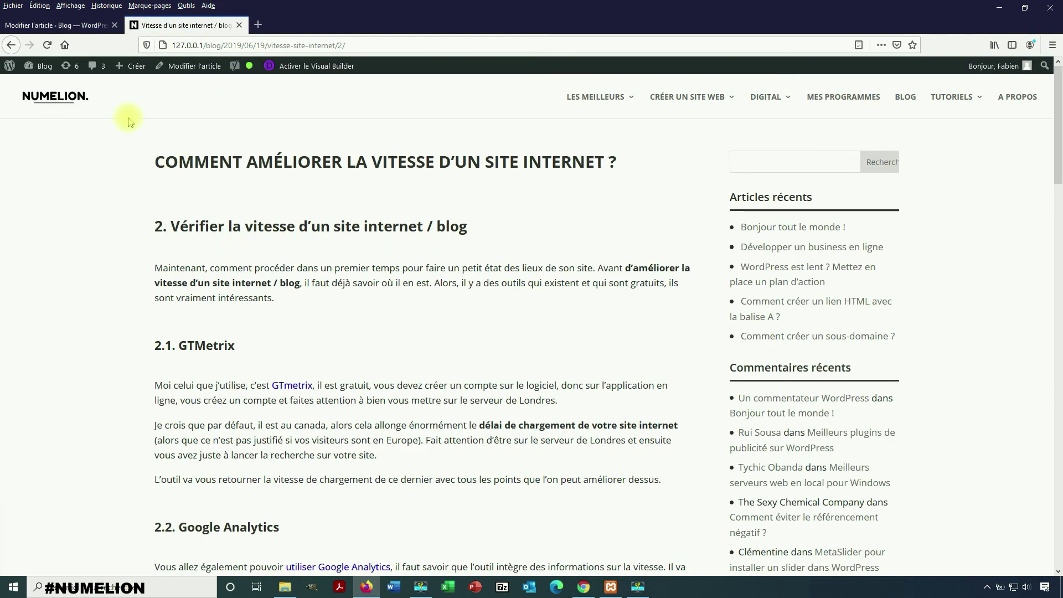
{"action": "scroll", "coordinate": [266, 327], "scroll_direction": "down", "scroll_amount": 5}
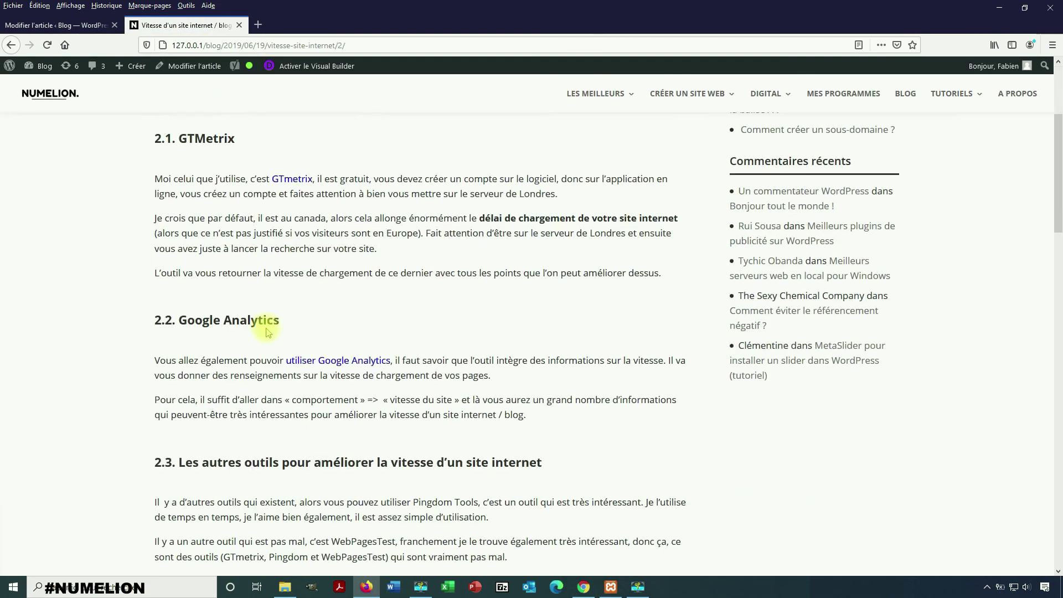
{"action": "scroll", "coordinate": [266, 333], "scroll_direction": "down", "scroll_amount": 10}
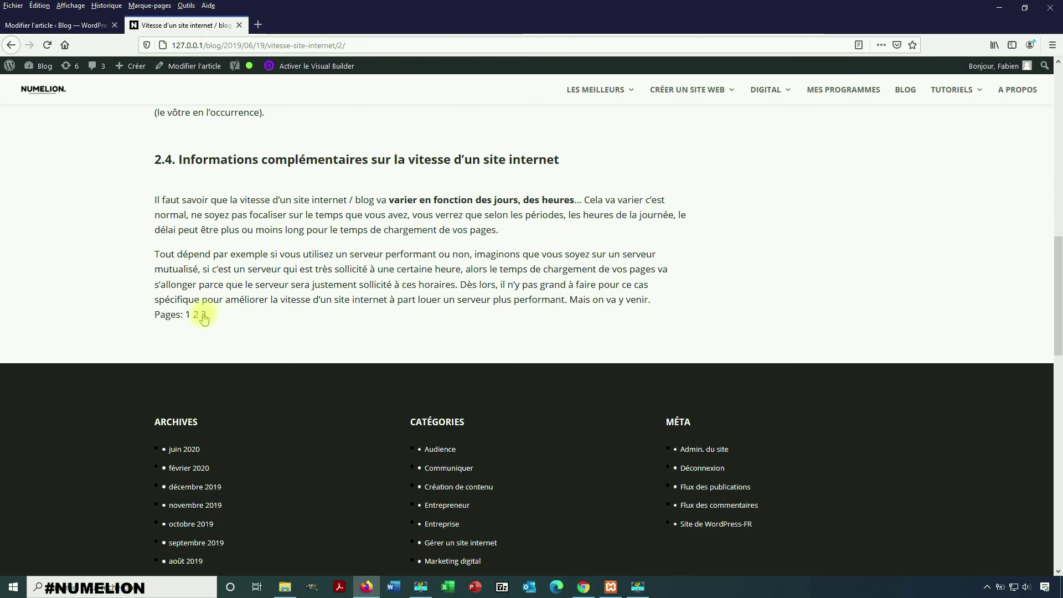
Open page 3 of the article and check its content from the section 3 heading down to the page links at its end
{"action": "left_click", "coordinate": [203, 315]}
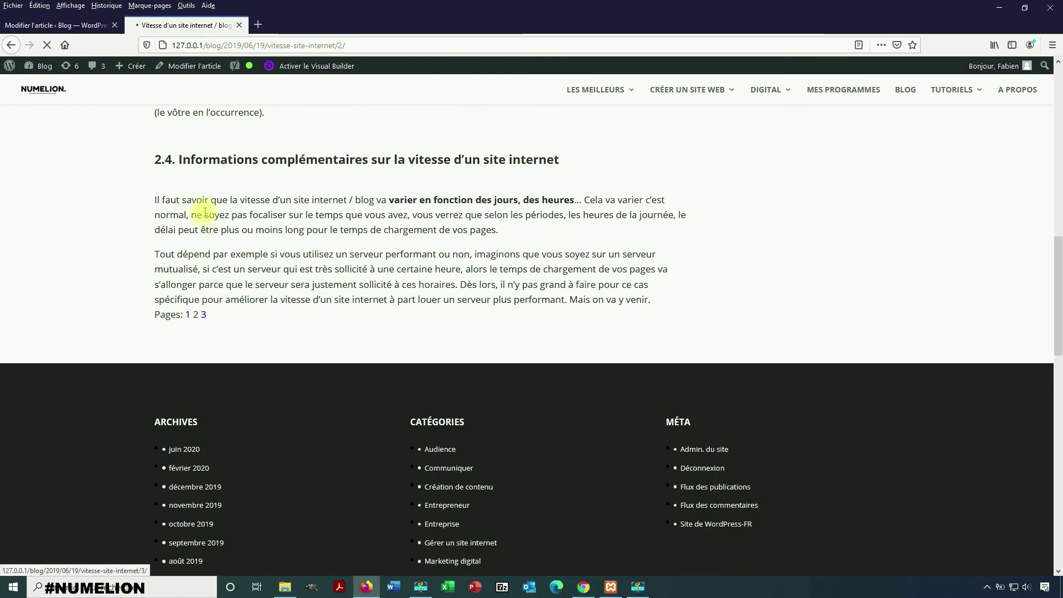
{"action": "scroll", "coordinate": [288, 316], "scroll_direction": "down", "scroll_amount": 20}
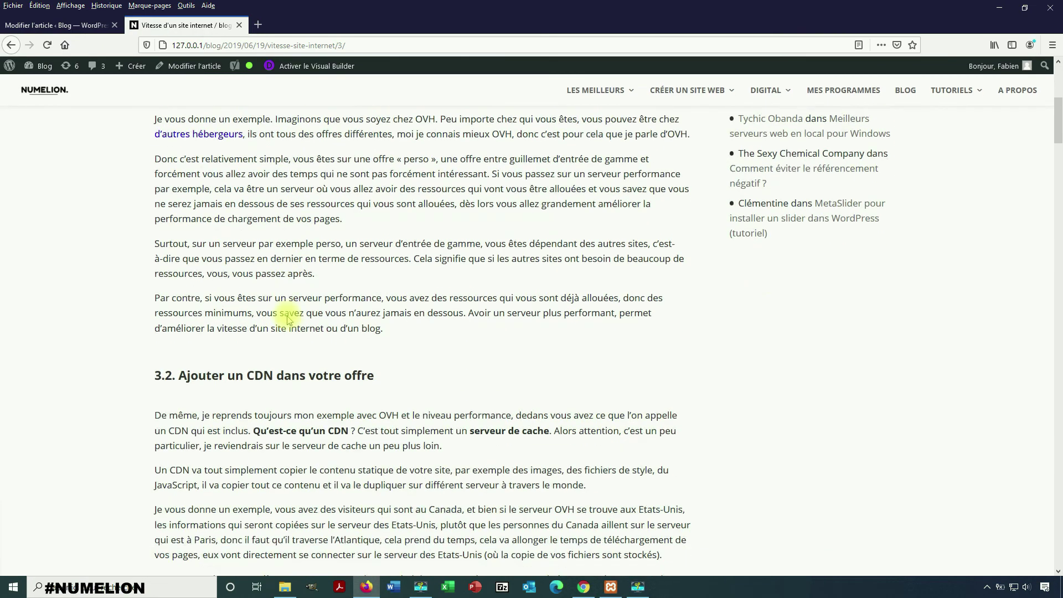
{"action": "scroll", "coordinate": [288, 319], "scroll_direction": "down", "scroll_amount": 15}
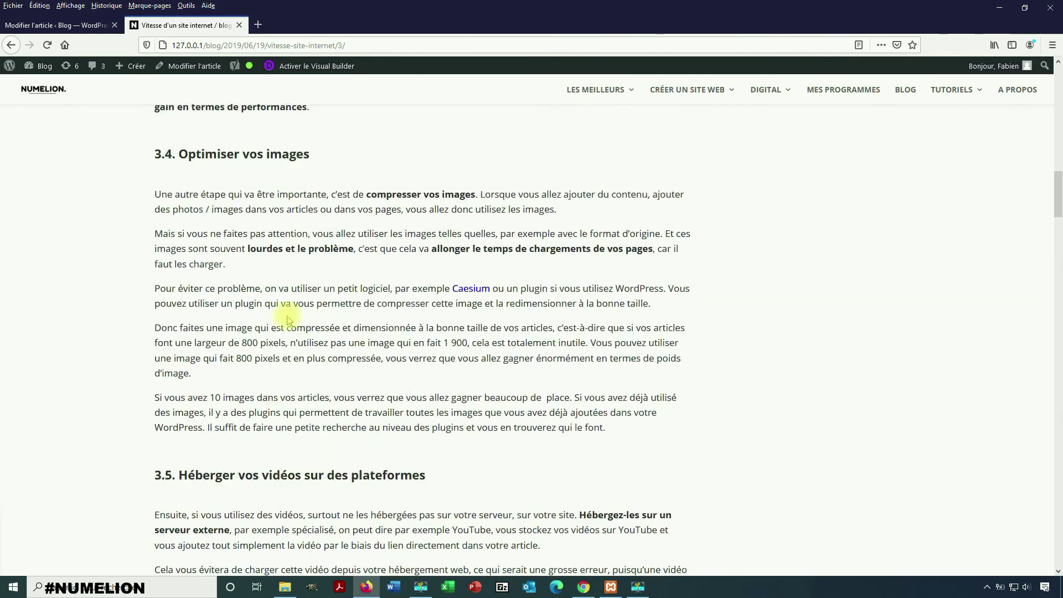
{"action": "scroll", "coordinate": [287, 317], "scroll_direction": "up", "scroll_amount": 4}
{"action": "scroll", "coordinate": [288, 316], "scroll_direction": "up", "scroll_amount": 20}
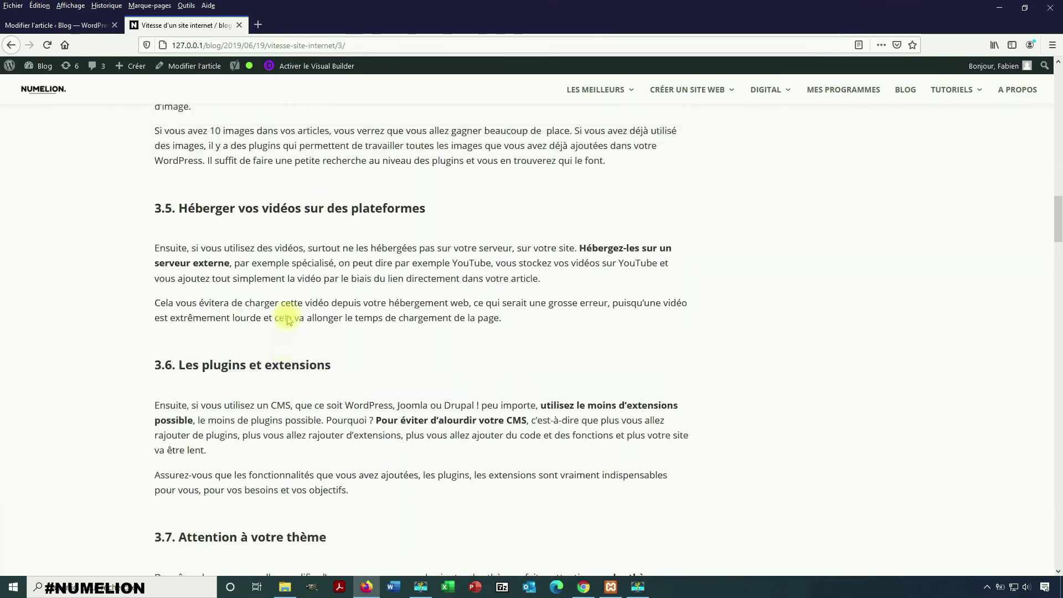
{"action": "scroll", "coordinate": [288, 317], "scroll_direction": "up", "scroll_amount": 2}
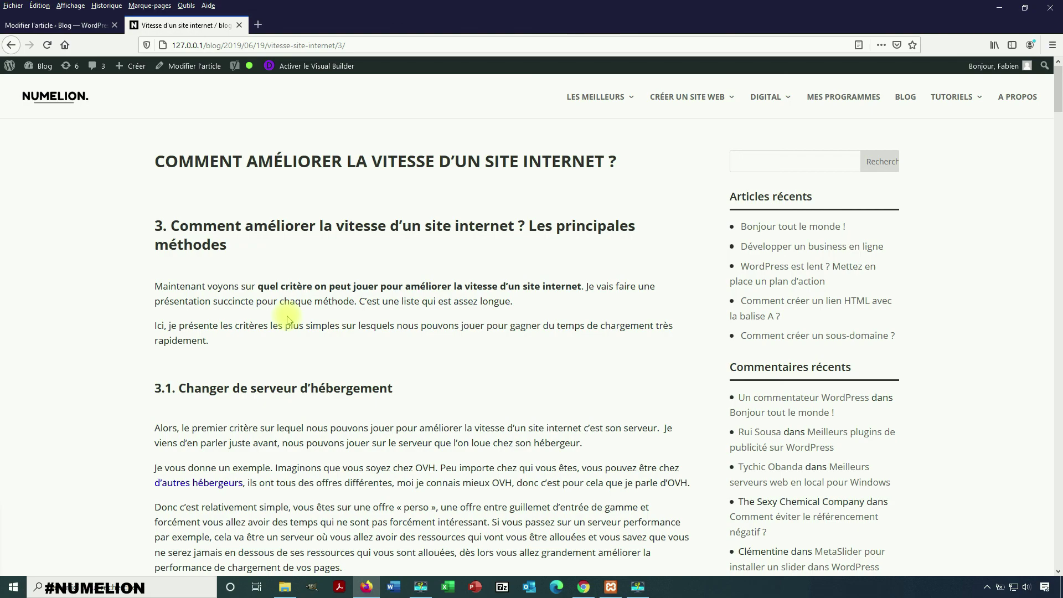
{"action": "scroll", "coordinate": [493, 365], "scroll_direction": "down", "scroll_amount": 4}
{"action": "left_click_drag", "start_coordinate": [1056, 122], "coordinate": [1062, 388]}
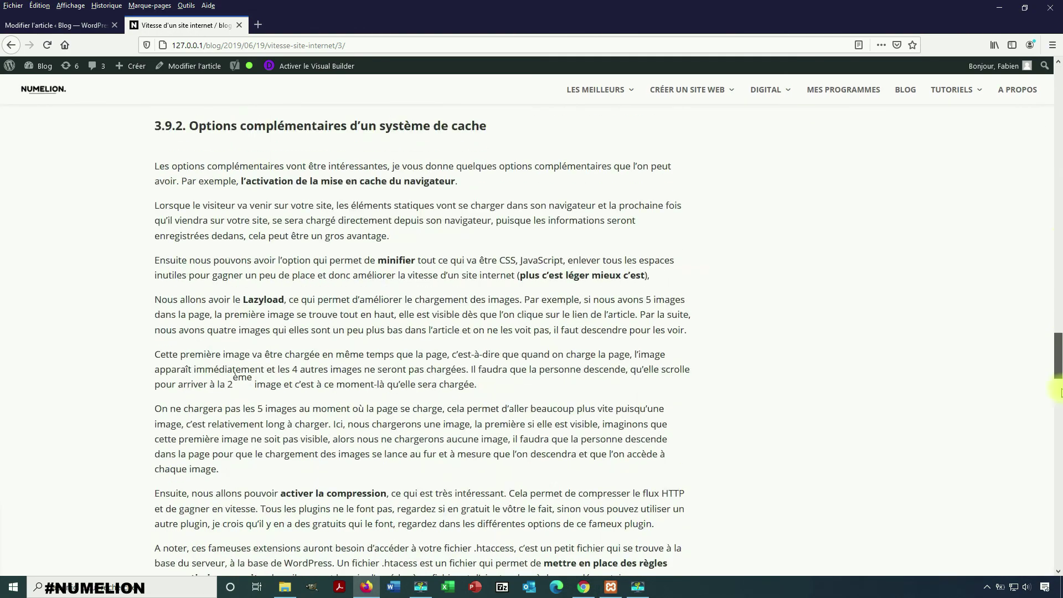
{"action": "scroll", "coordinate": [1061, 392], "scroll_direction": "down", "scroll_amount": 10}
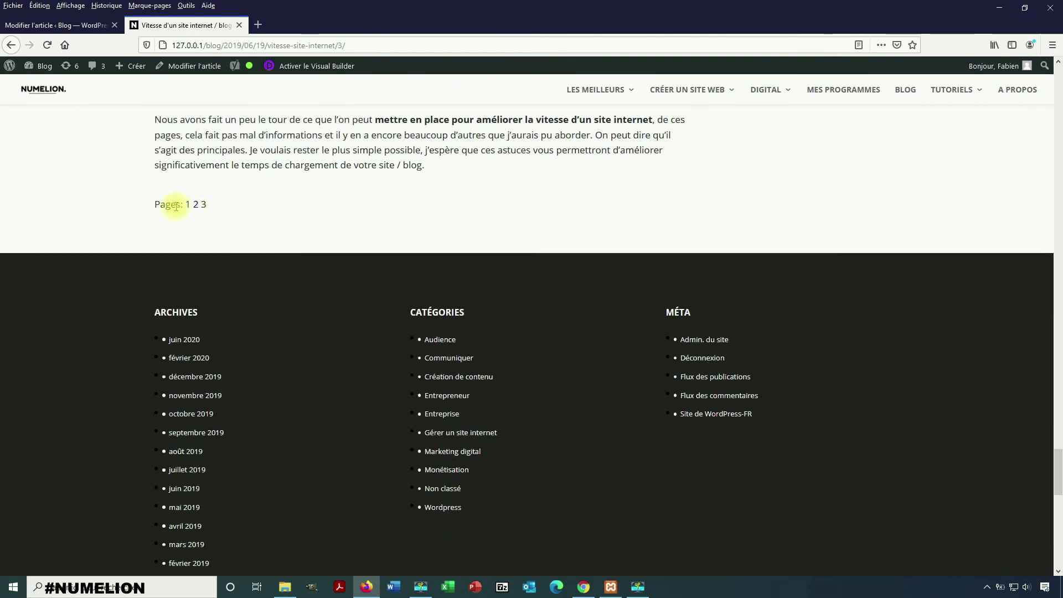